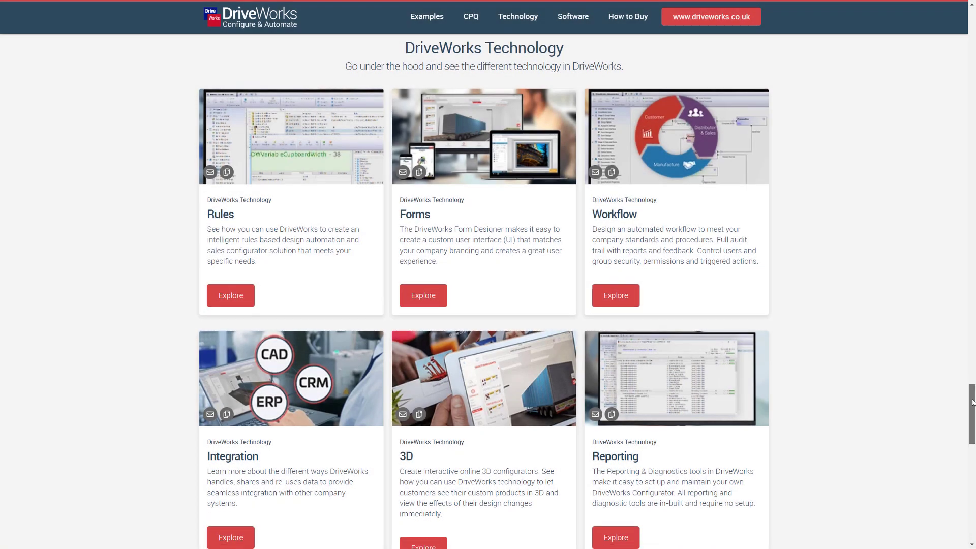
Step: Scroll to the Integration card on the Technology page and open its demo
{"action": "left_click_drag", "start_coordinate": [971, 402], "coordinate": [971, 410]}
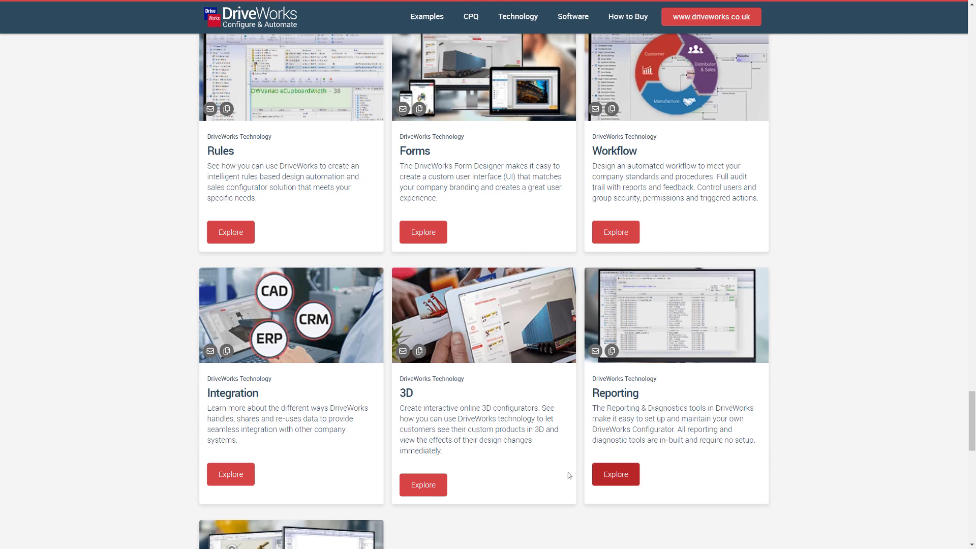
{"action": "left_click", "coordinate": [242, 483]}
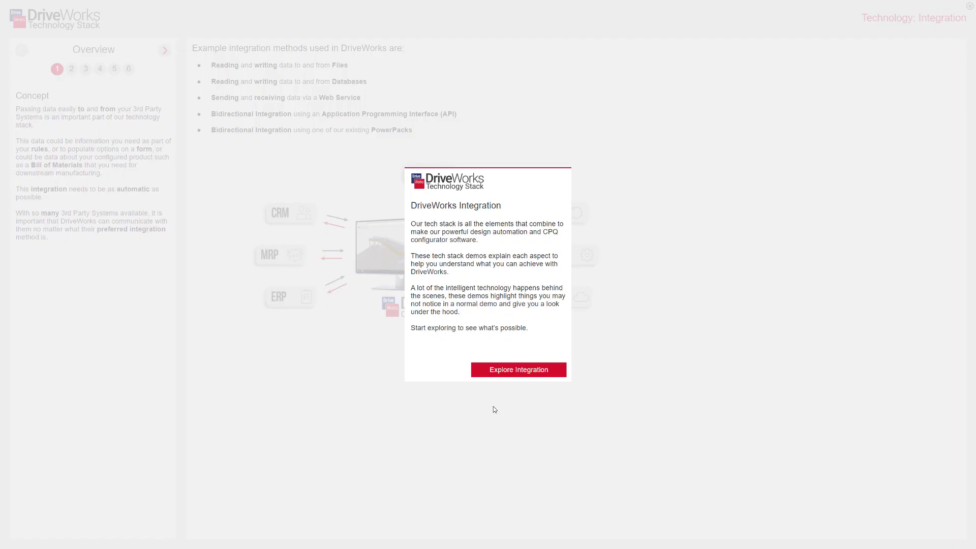
Step: Dismiss the 'DriveWorks Integration' welcome dialog using Explore Integration
{"action": "left_click", "coordinate": [559, 374]}
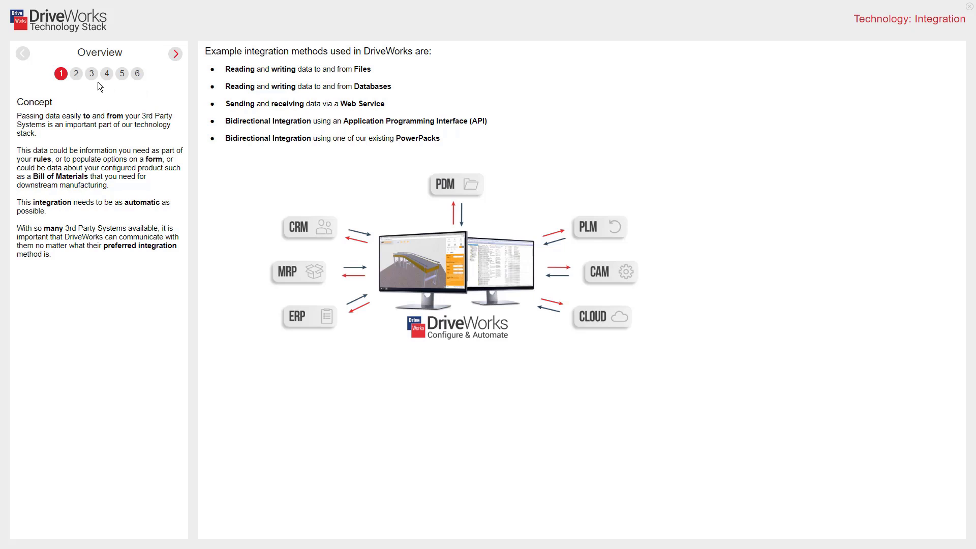
Step: Go to step 2, Files, showing the File Export cupboard example
{"action": "left_click", "coordinate": [76, 75]}
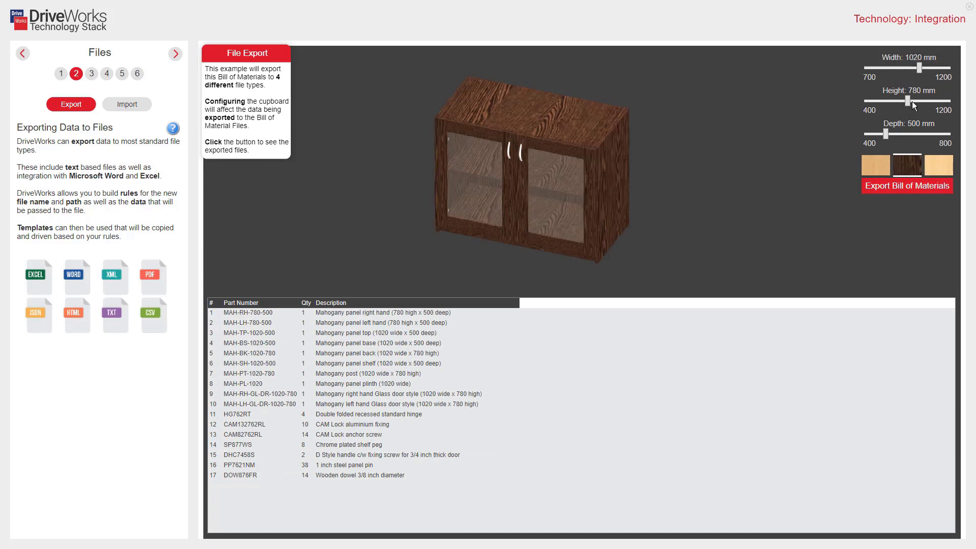
Step: Resize the cupboard to 960 mm high and 560 mm deep in beech, then export its BOM
{"action": "left_click_drag", "start_coordinate": [925, 102], "coordinate": [925, 102]}
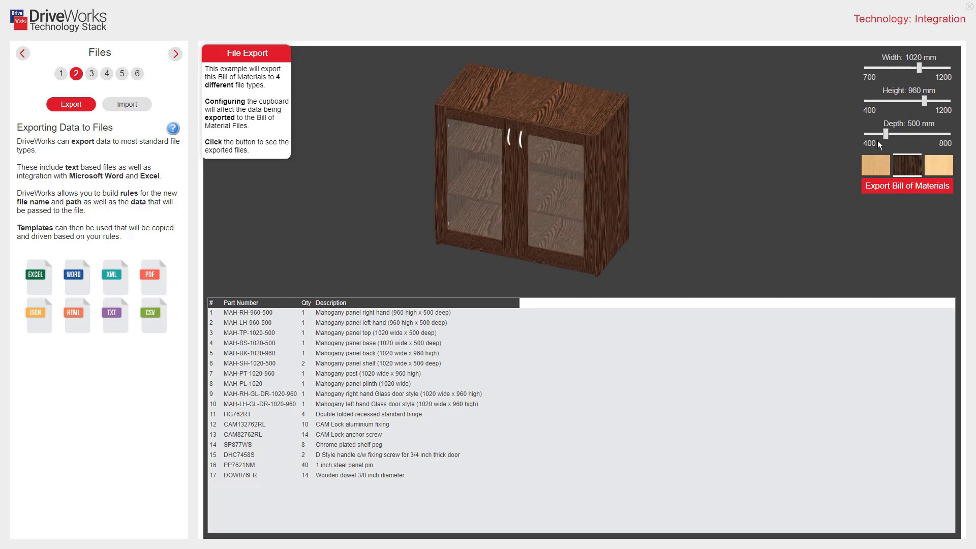
{"action": "left_click_drag", "start_coordinate": [899, 135], "coordinate": [898, 138]}
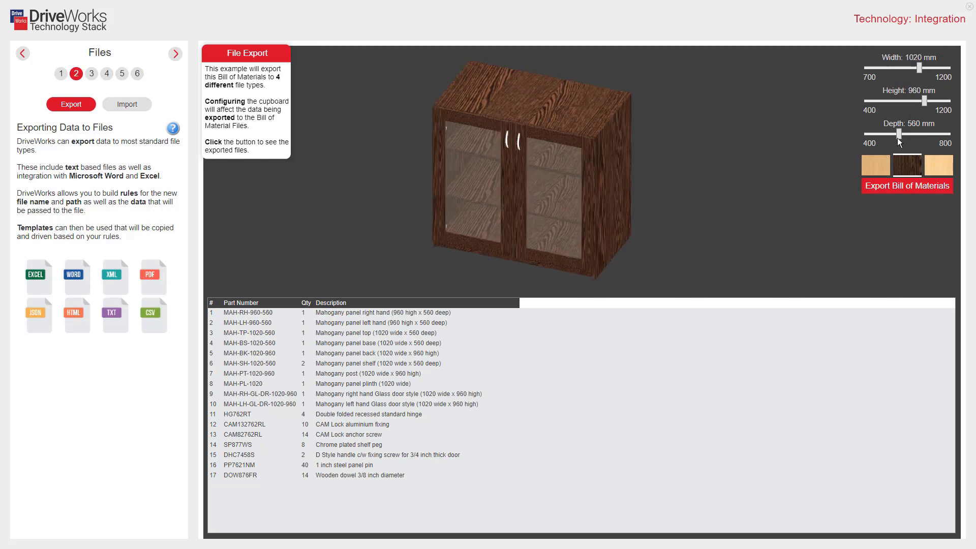
{"action": "left_click", "coordinate": [885, 172]}
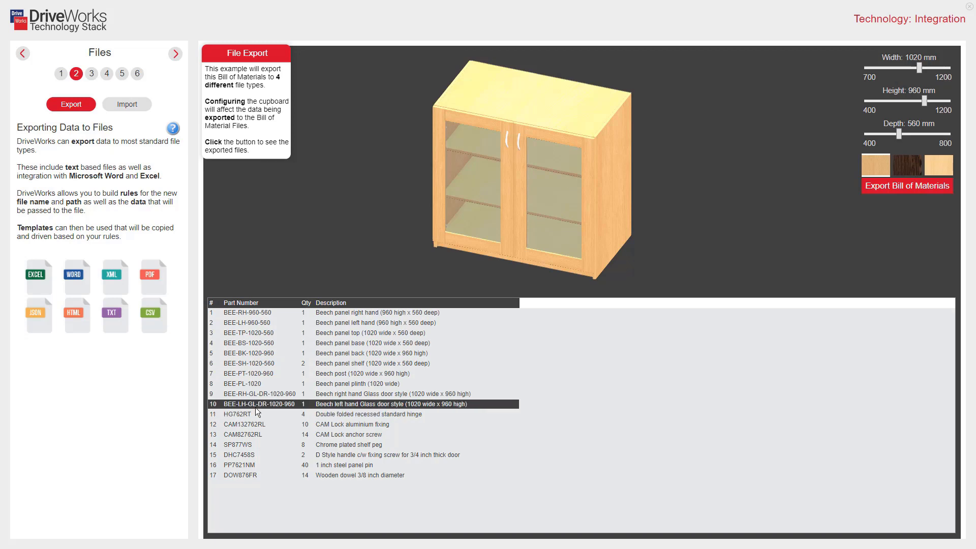
{"action": "left_click", "coordinate": [901, 188]}
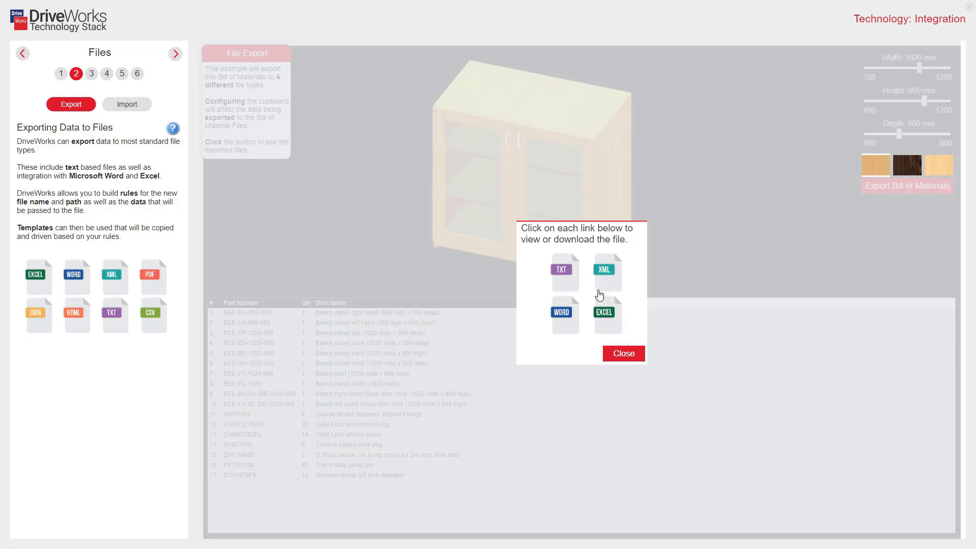
Step: View the exported Bill of Materials as TXT and XML, then download the Word and Excel files
{"action": "left_click", "coordinate": [565, 277]}
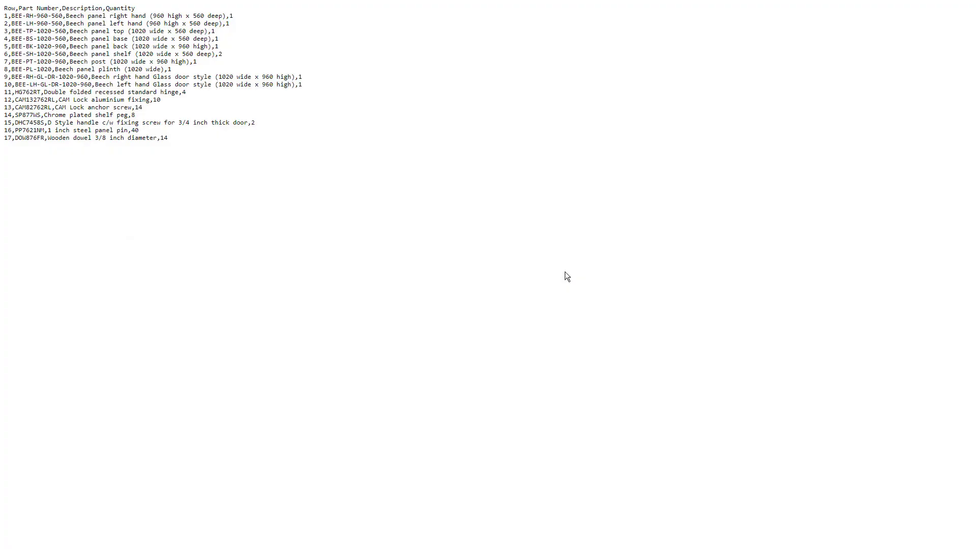
{"action": "key", "text": "ctrl+w"}
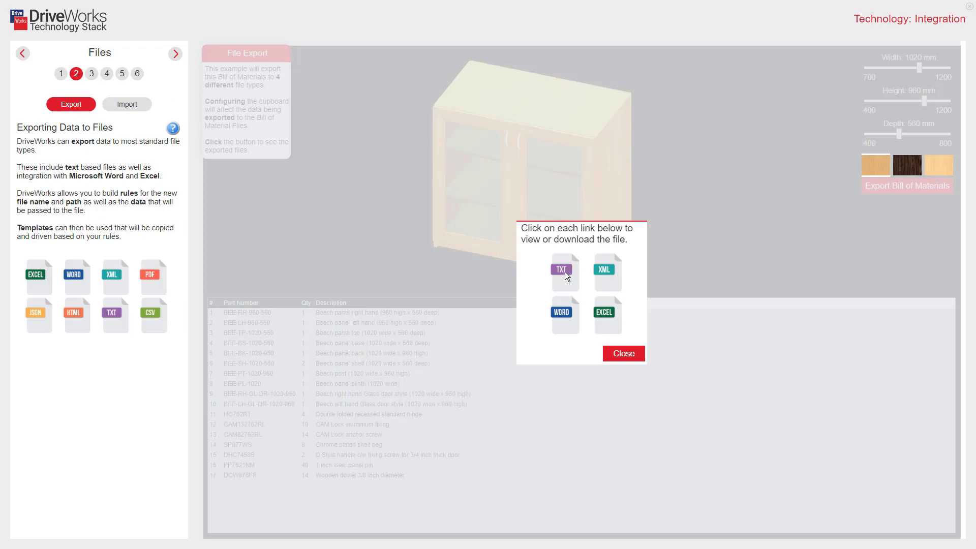
{"action": "left_click", "coordinate": [607, 276]}
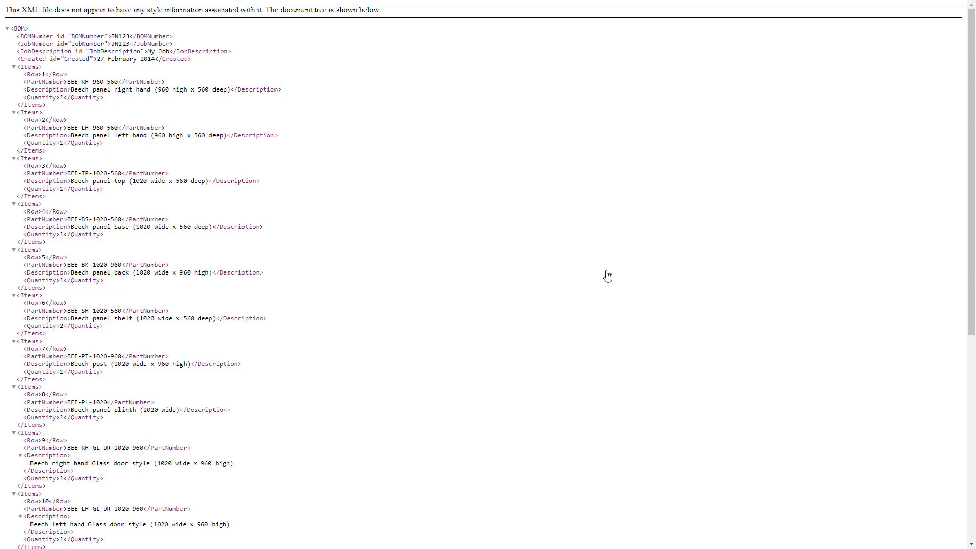
{"action": "key", "text": "ctrl+w"}
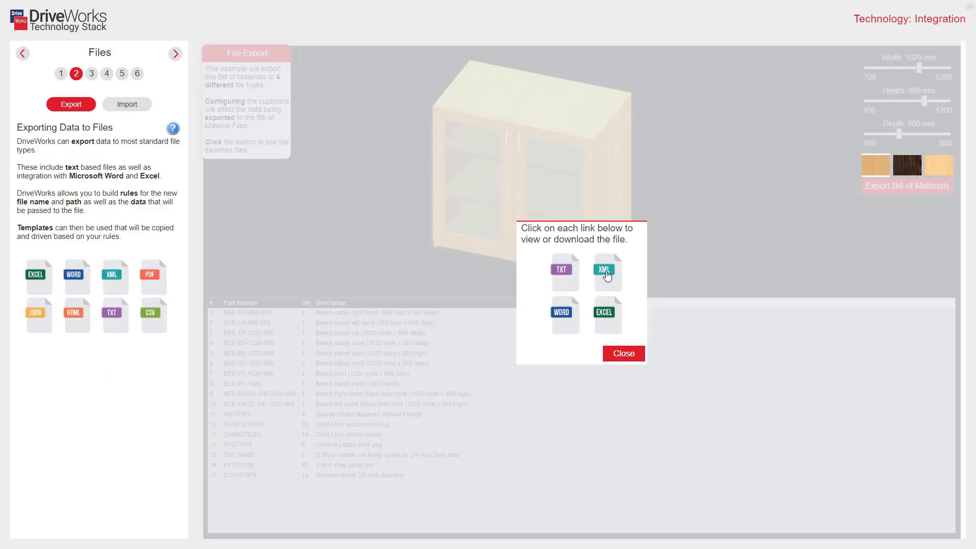
{"action": "left_click", "coordinate": [562, 313]}
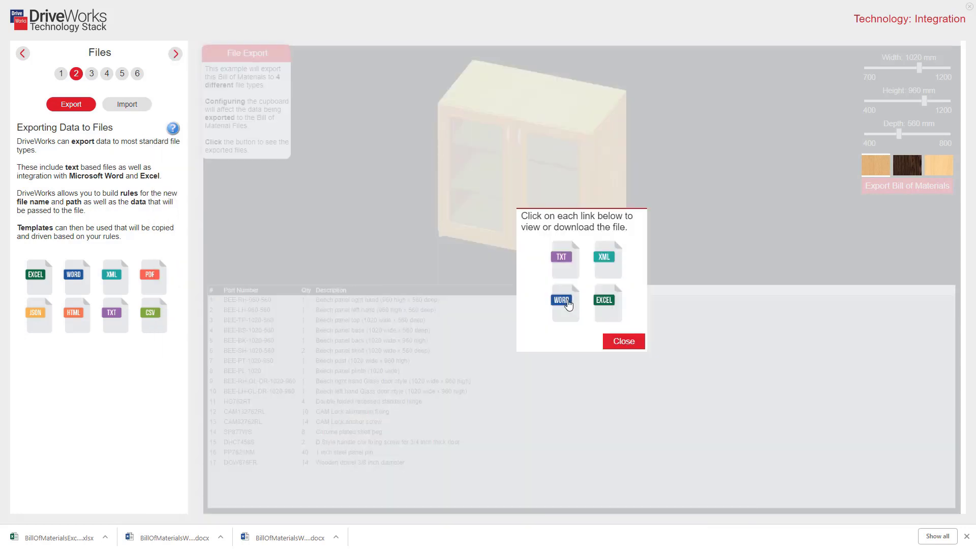
{"action": "left_click", "coordinate": [609, 303]}
Step: Switch to the Files Import example page
{"action": "left_click", "coordinate": [118, 105]}
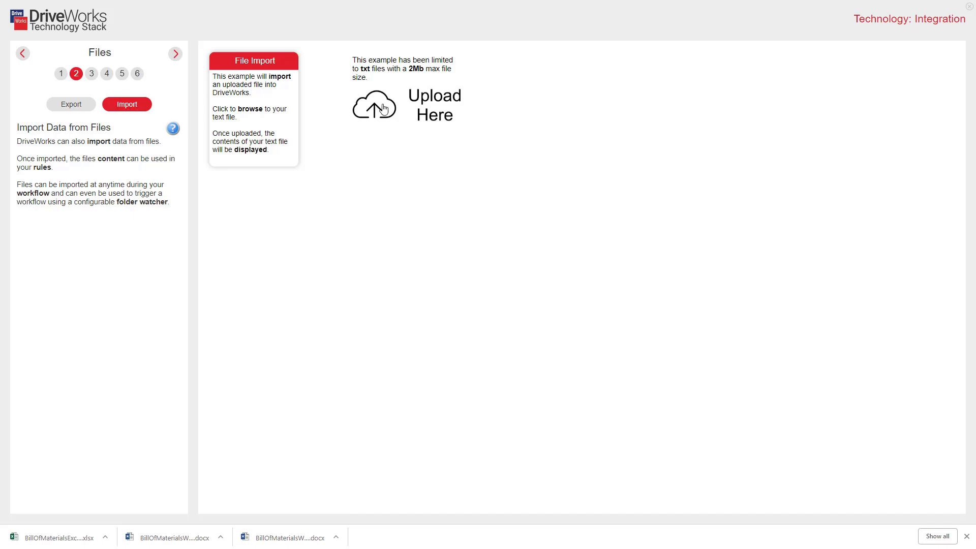
Step: Upload BOM.txt into the File Import example
{"action": "left_click", "coordinate": [429, 109]}
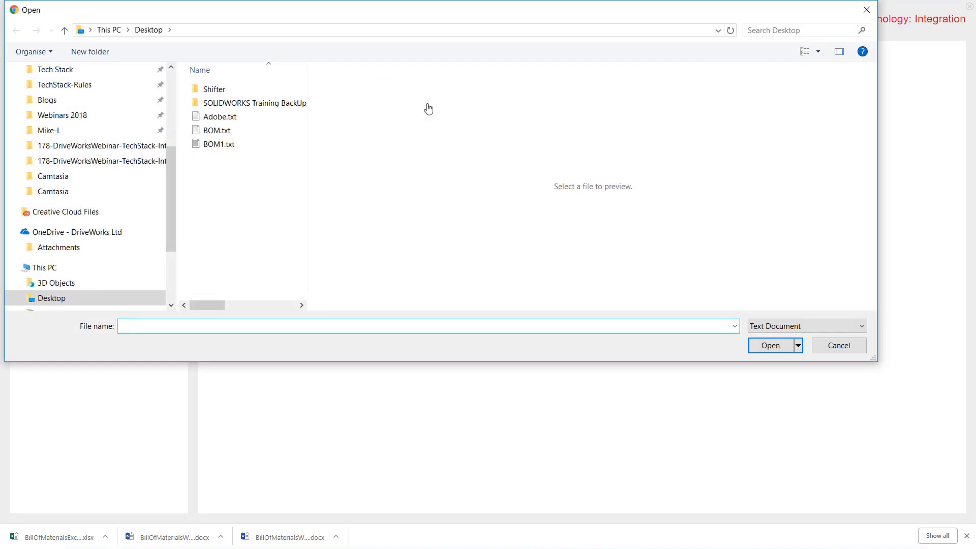
{"action": "left_click", "coordinate": [224, 131]}
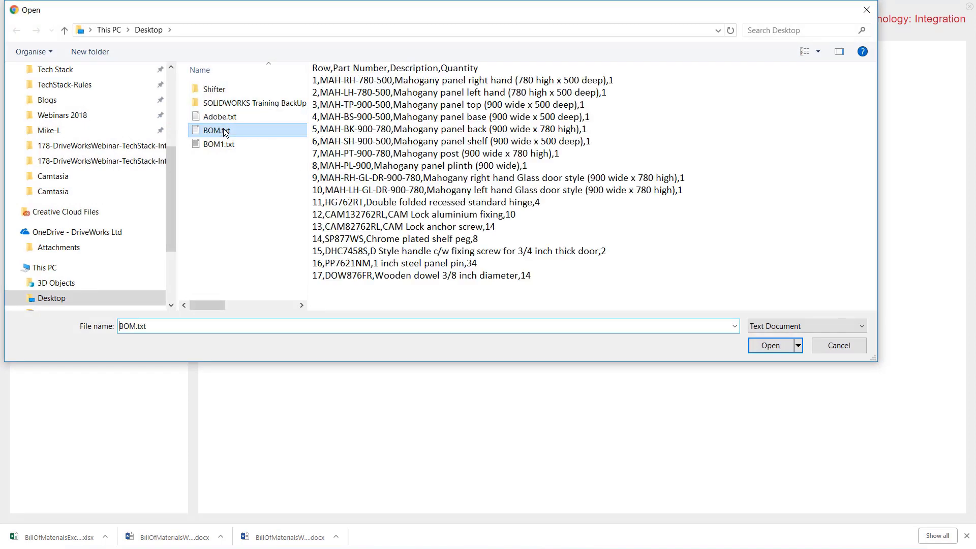
{"action": "left_click", "coordinate": [528, 231]}
{"action": "left_click", "coordinate": [769, 346]}
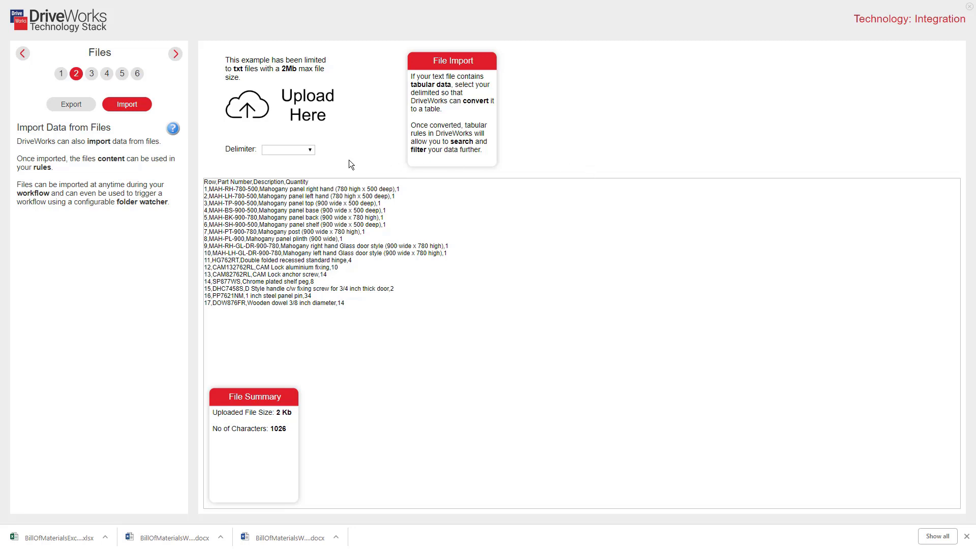
Step: Split the imported table on commas, sort it by Quantity, and keep Comma as the delimiter
{"action": "left_click", "coordinate": [311, 154]}
{"action": "left_click", "coordinate": [299, 176]}
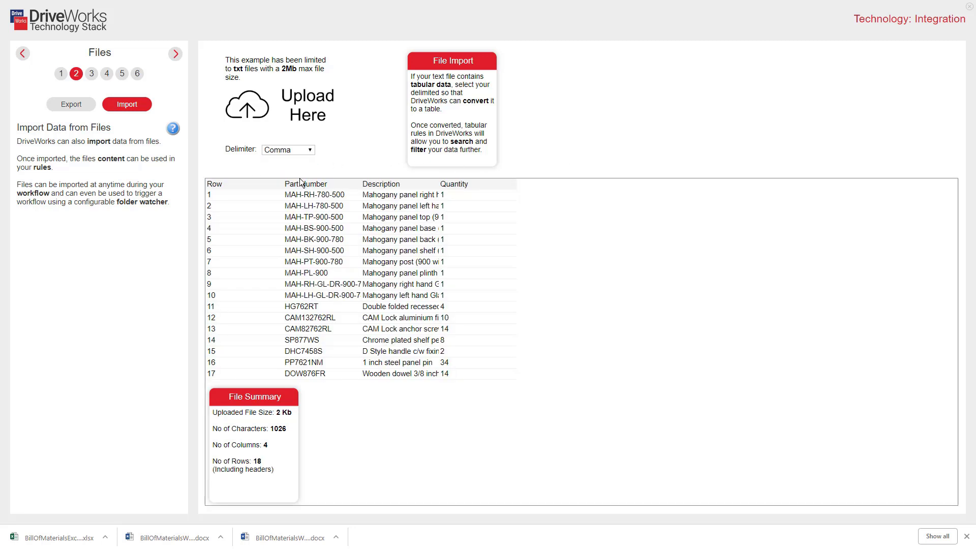
{"action": "left_click", "coordinate": [450, 184]}
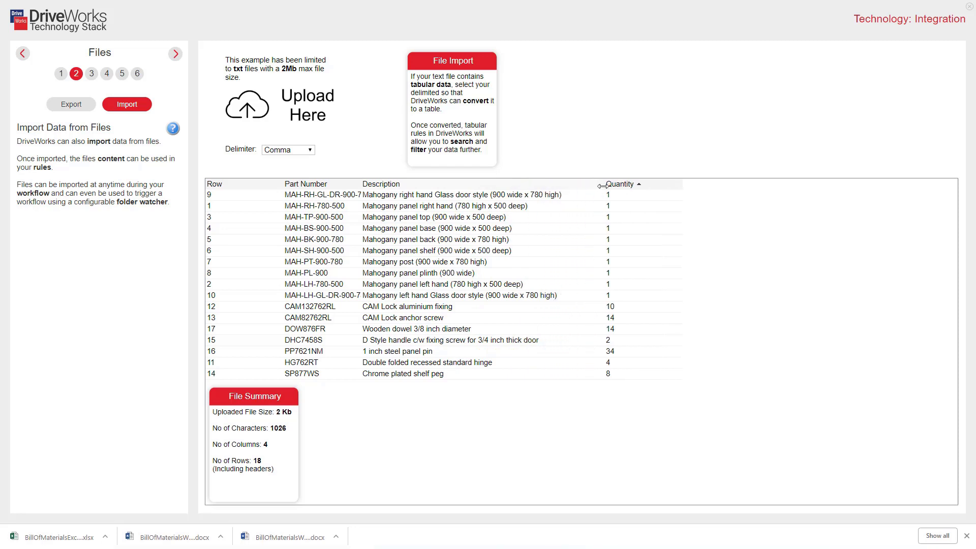
{"action": "left_click", "coordinate": [312, 154]}
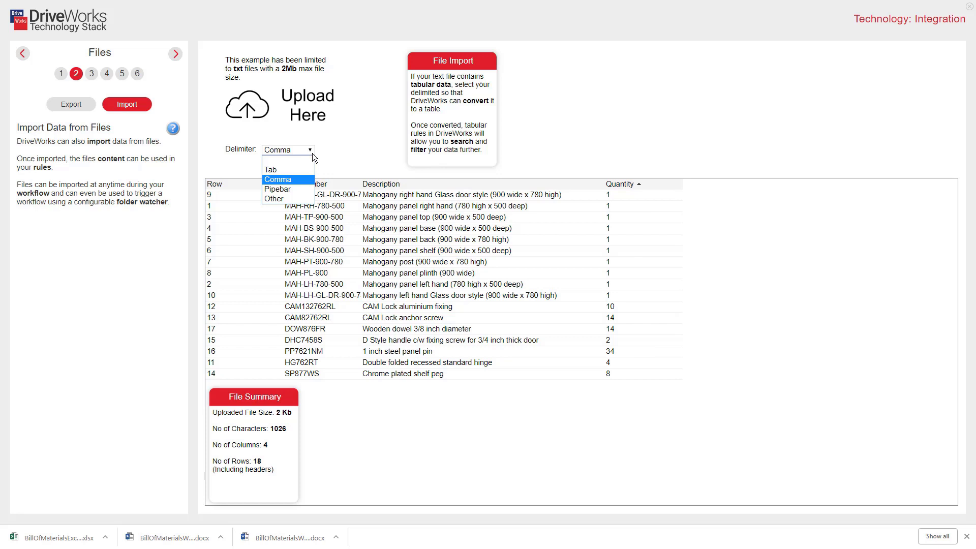
{"action": "left_click", "coordinate": [301, 180]}
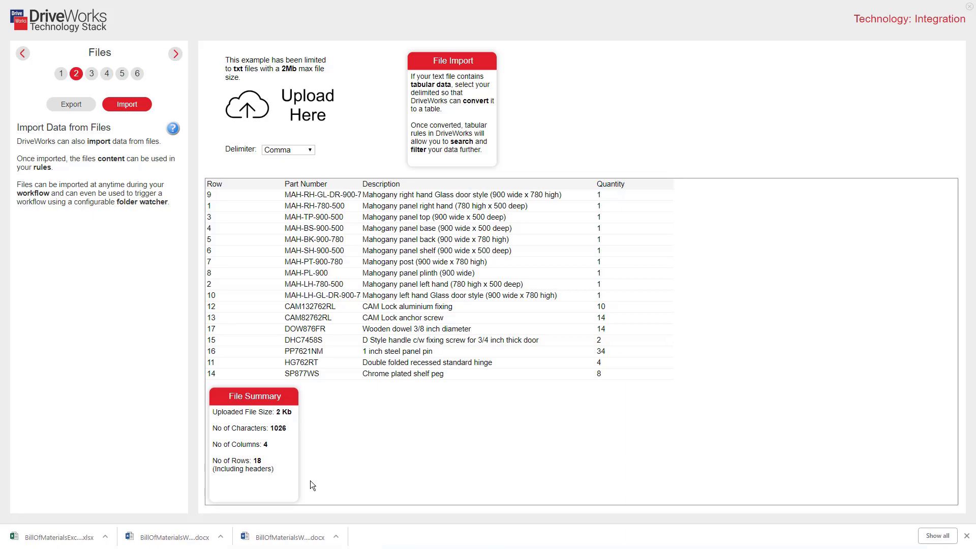
Step: Go to step 3, Databases, showing the SQL customer read example
{"action": "left_click", "coordinate": [92, 75]}
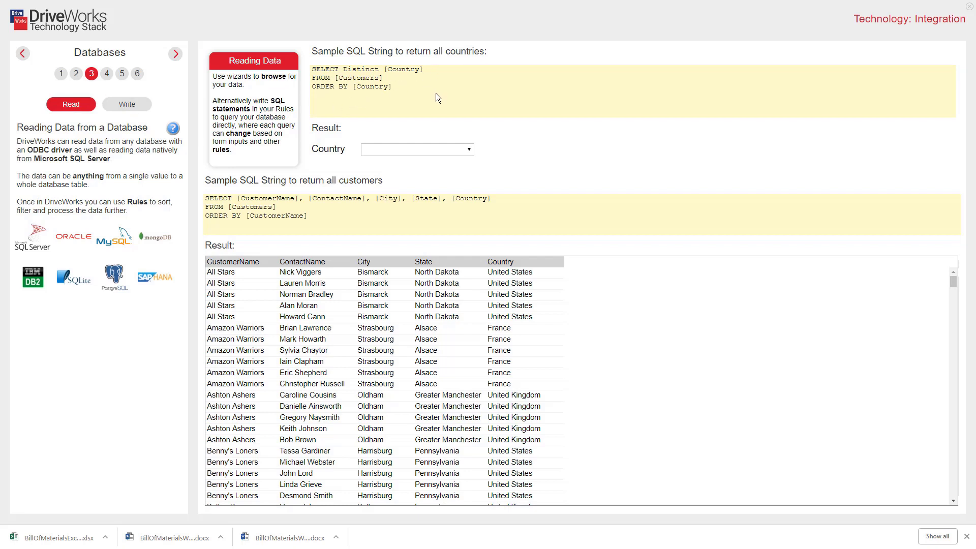
Step: Filter customers by Canada, France, Italy, then Spain, and open the Write example
{"action": "left_click", "coordinate": [469, 150]}
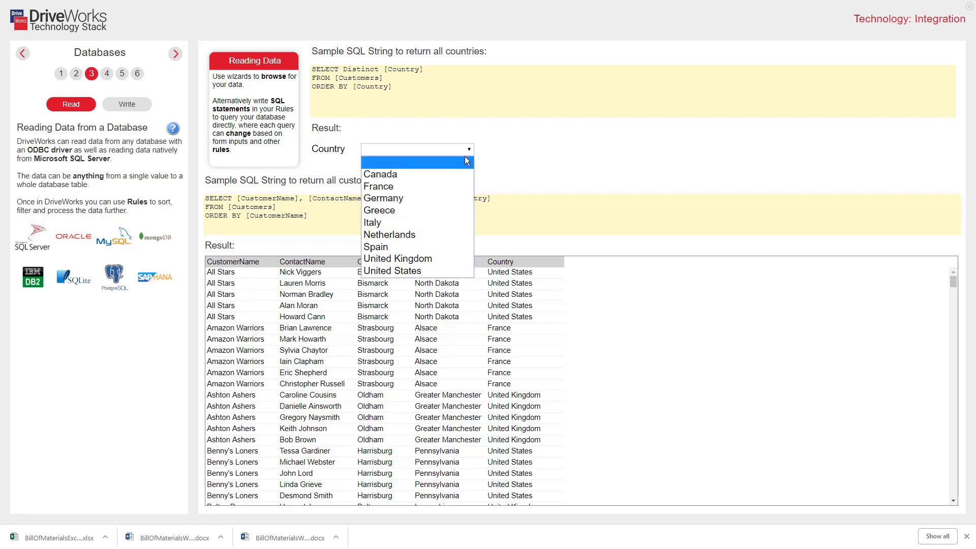
{"action": "left_click", "coordinate": [426, 176]}
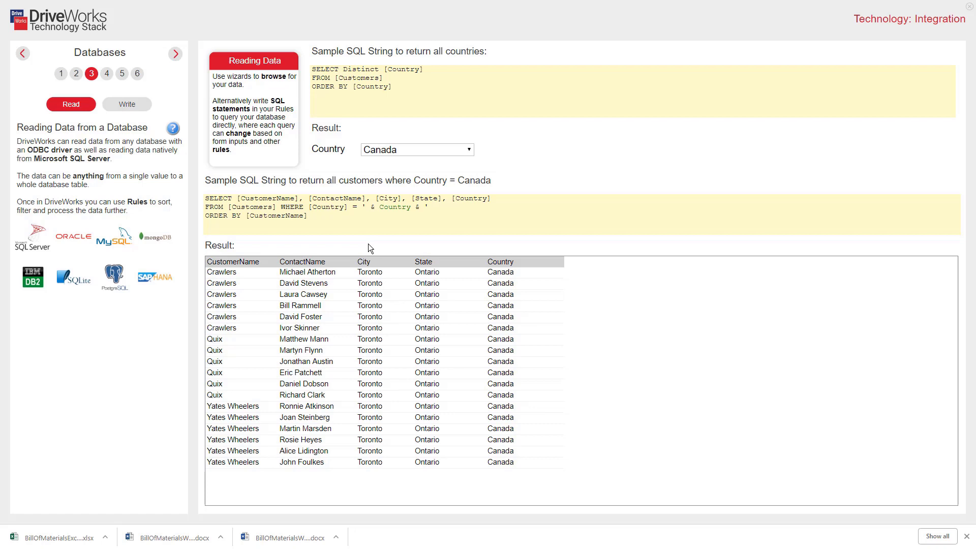
{"action": "left_click", "coordinate": [469, 150]}
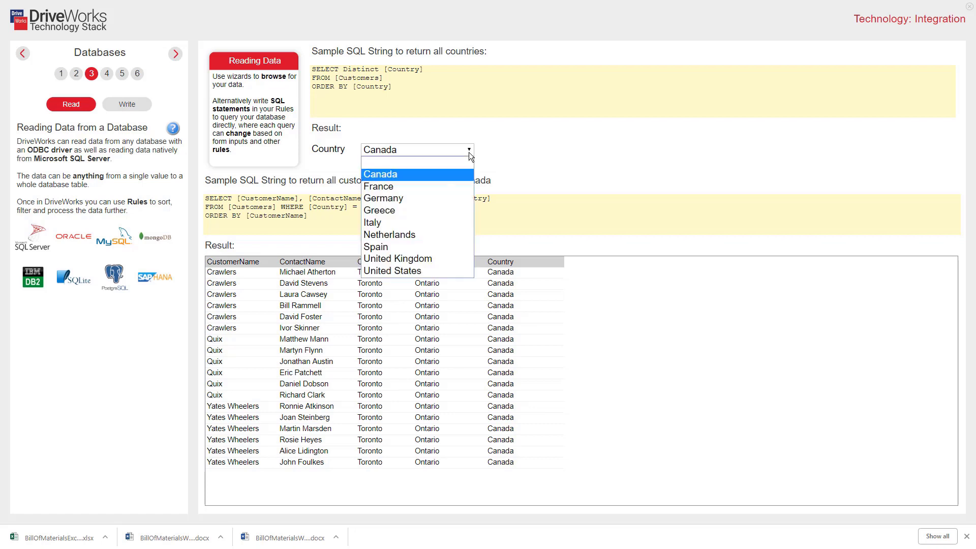
{"action": "left_click", "coordinate": [444, 186]}
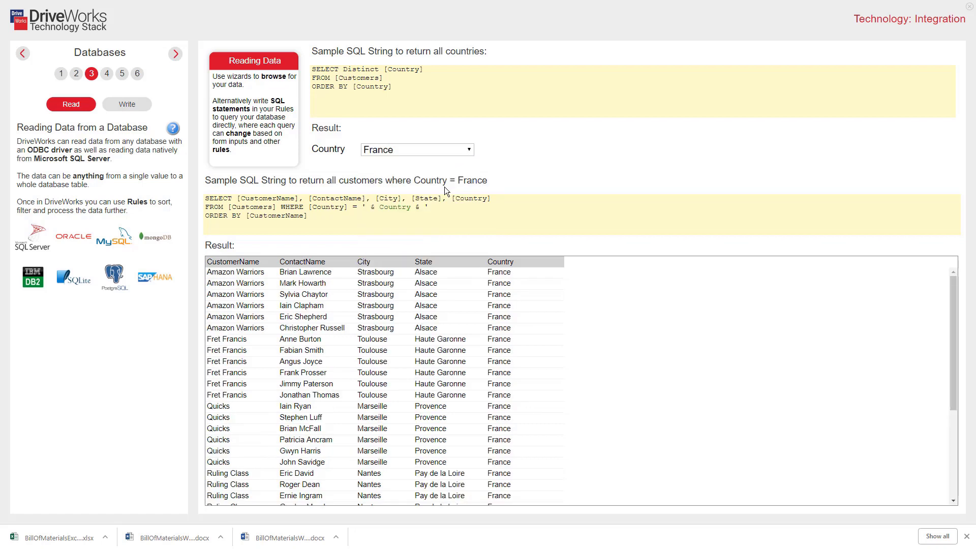
{"action": "left_click", "coordinate": [469, 150]}
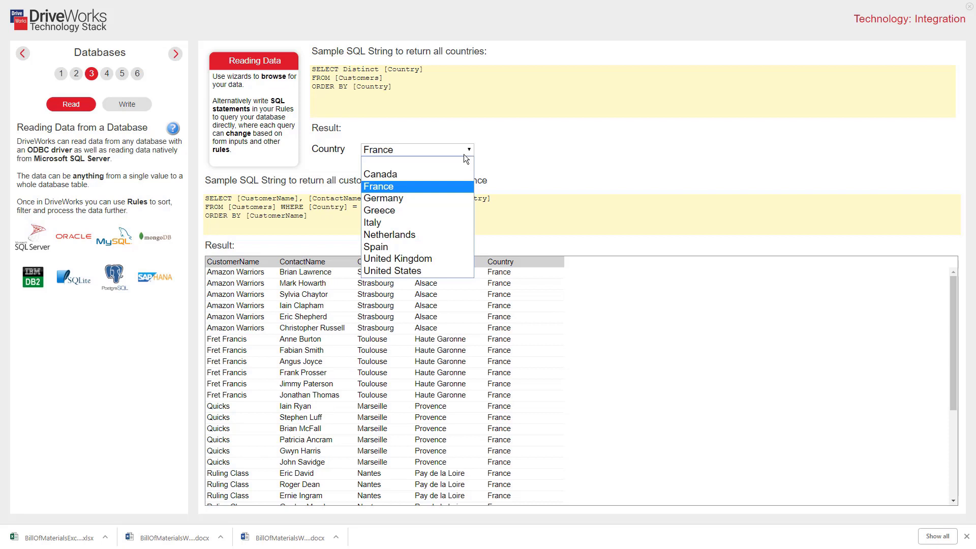
{"action": "left_click", "coordinate": [421, 222]}
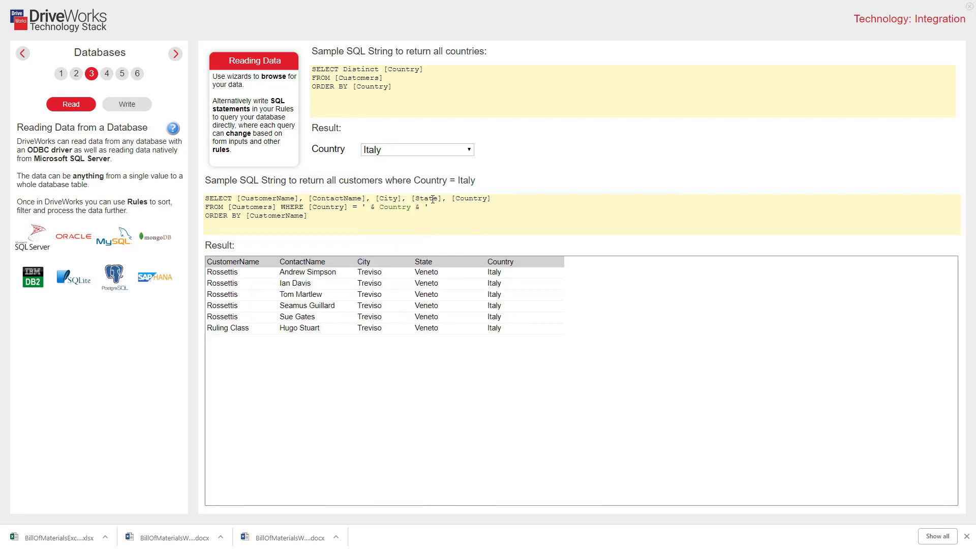
{"action": "left_click", "coordinate": [469, 151]}
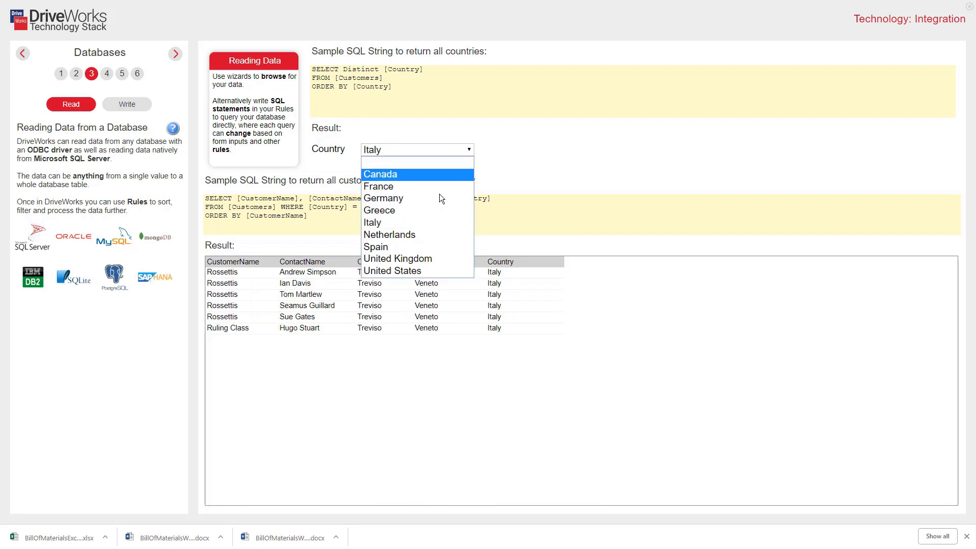
{"action": "left_click", "coordinate": [415, 249]}
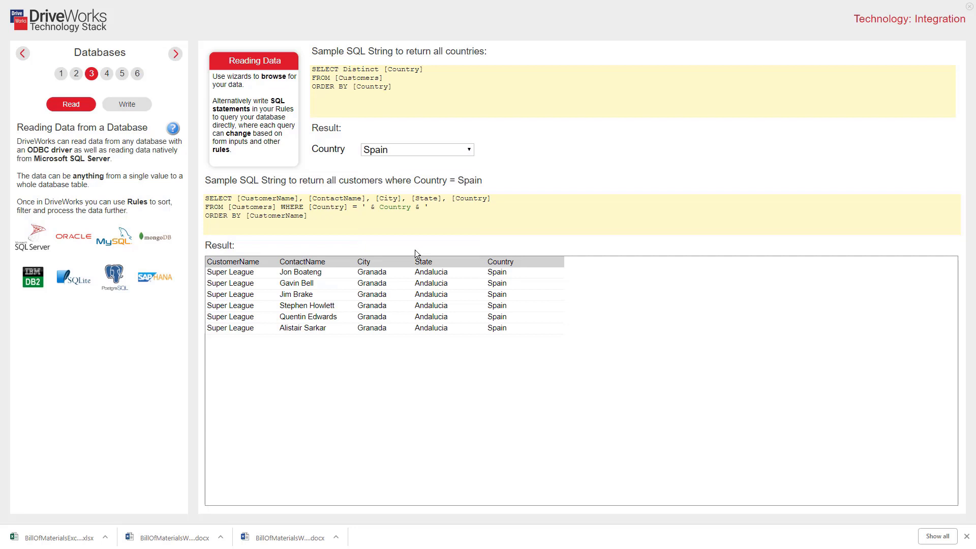
{"action": "left_click", "coordinate": [131, 108]}
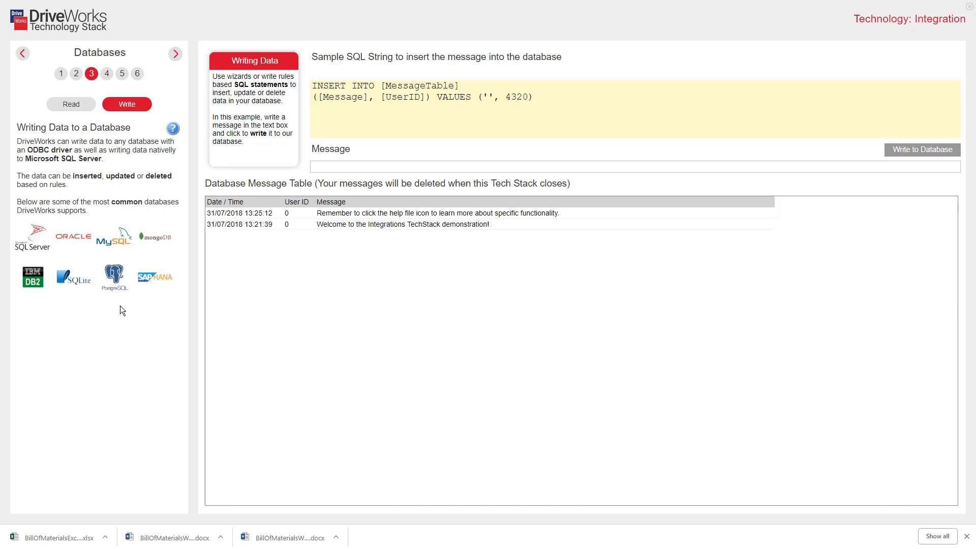
Step: Write the message 'Order Confirmed' to the database table
{"action": "left_click", "coordinate": [324, 166]}
{"action": "type", "text": "Order Confirmed"}
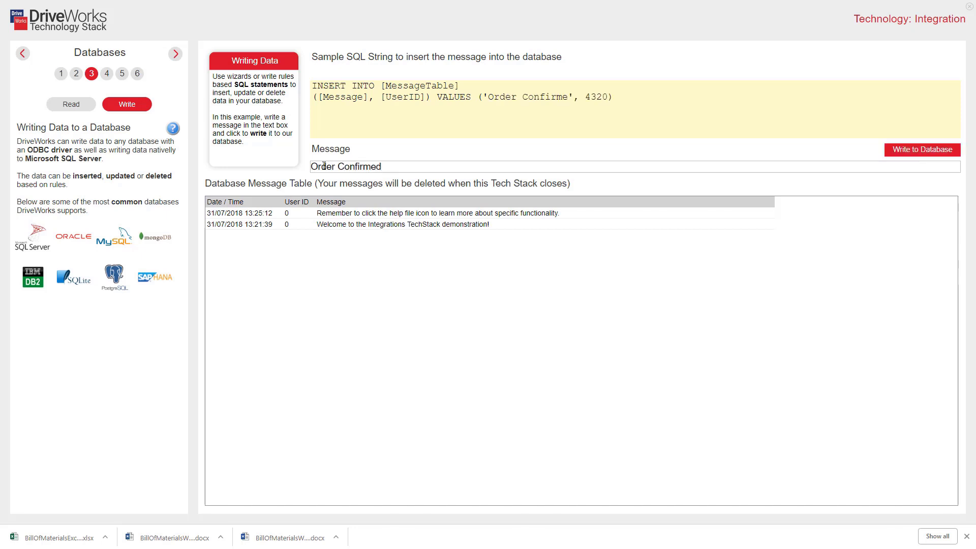
{"action": "left_click", "coordinate": [893, 150]}
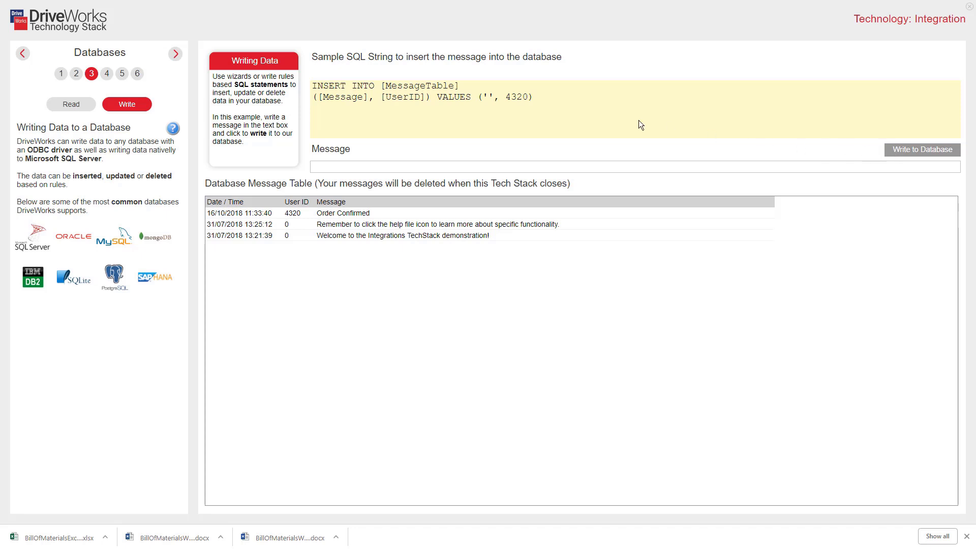
Step: Go to step 4, Web Services, showing the Manchester, UK to London, UK distance example
{"action": "left_click", "coordinate": [108, 74]}
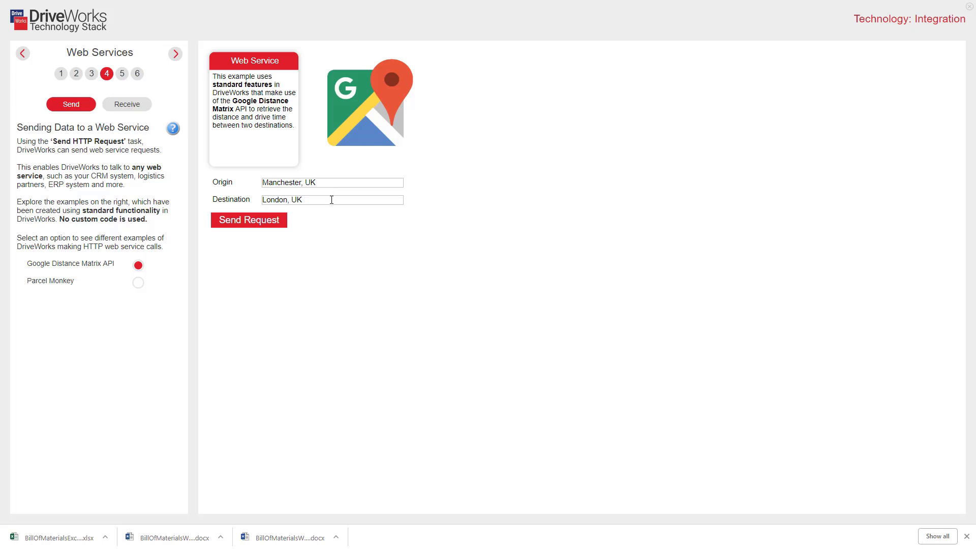
Step: Get the Manchester route, then change the destination to Paris, France: 796 km, 8 hours 55 mins
{"action": "left_click", "coordinate": [269, 224]}
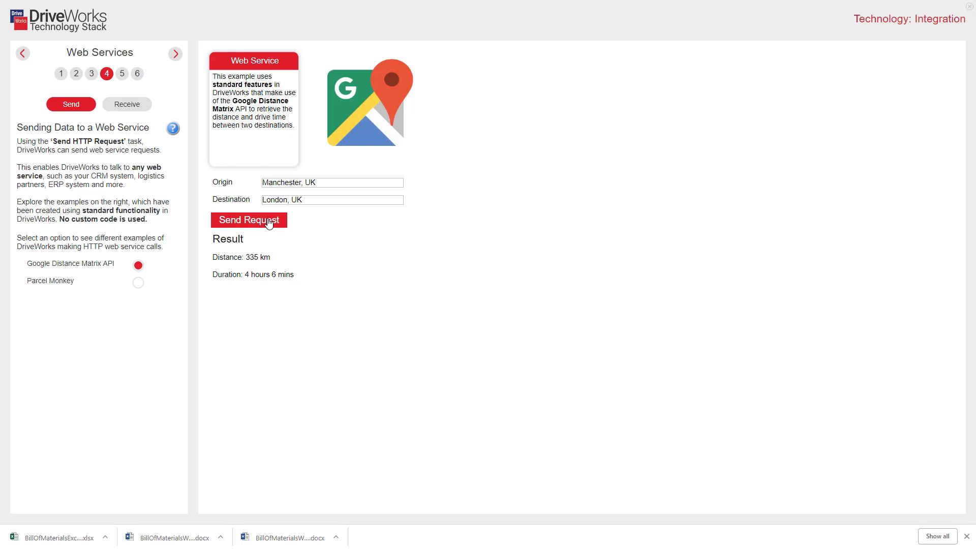
{"action": "triple_click", "coordinate": [287, 200]}
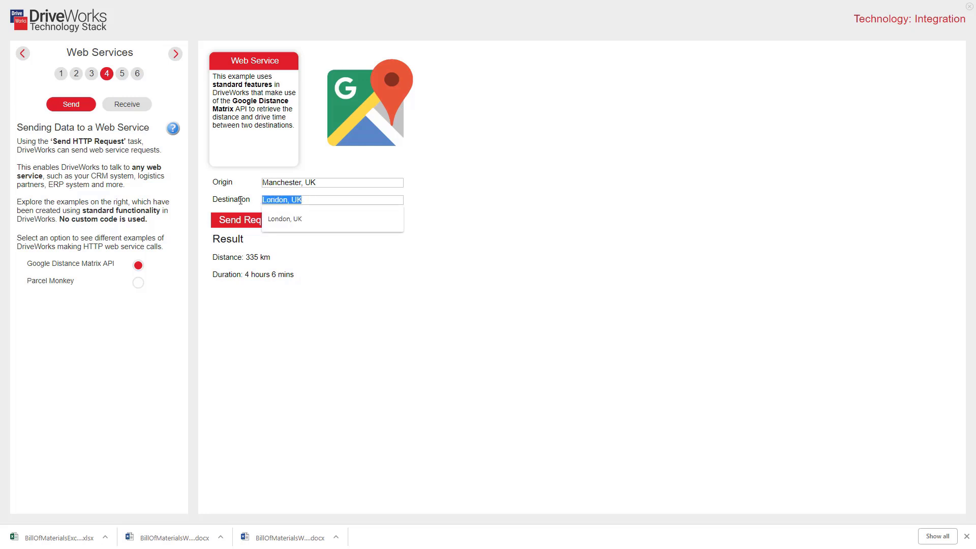
{"action": "type", "text": "Par"}
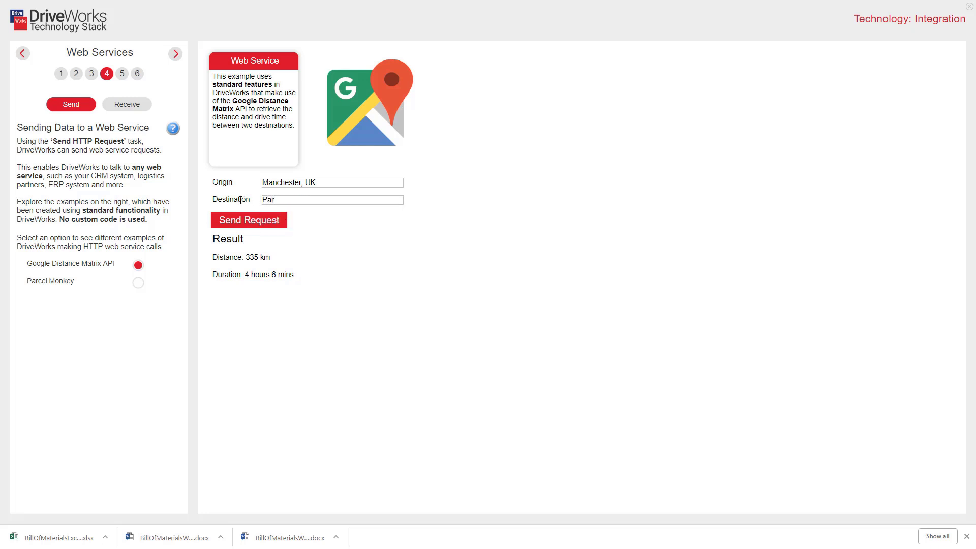
{"action": "type", "text": "is, France"}
{"action": "left_click", "coordinate": [248, 222]}
Step: Open the Parcel Monkey example, fetch courier quotes, then request quotes with Argentina as destination
{"action": "left_click", "coordinate": [138, 284]}
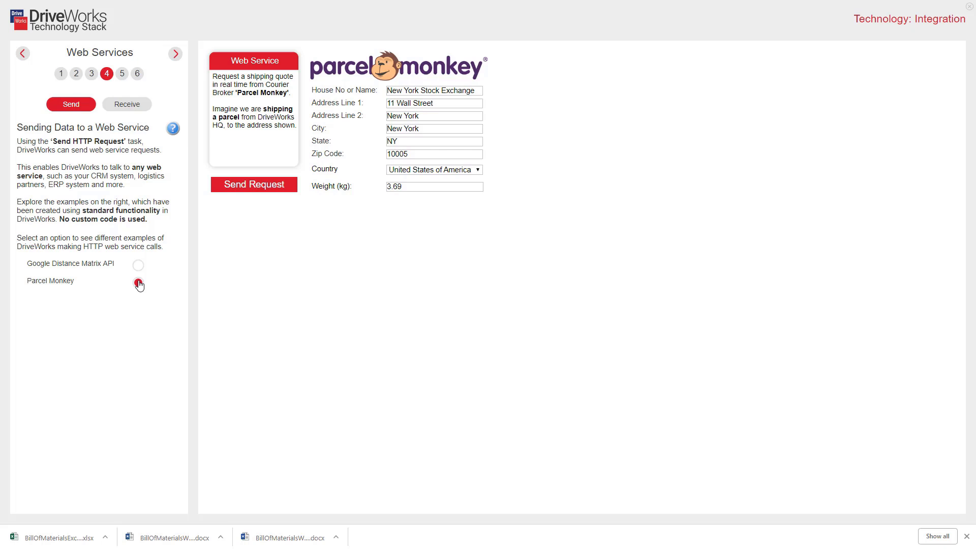
{"action": "left_click", "coordinate": [267, 187]}
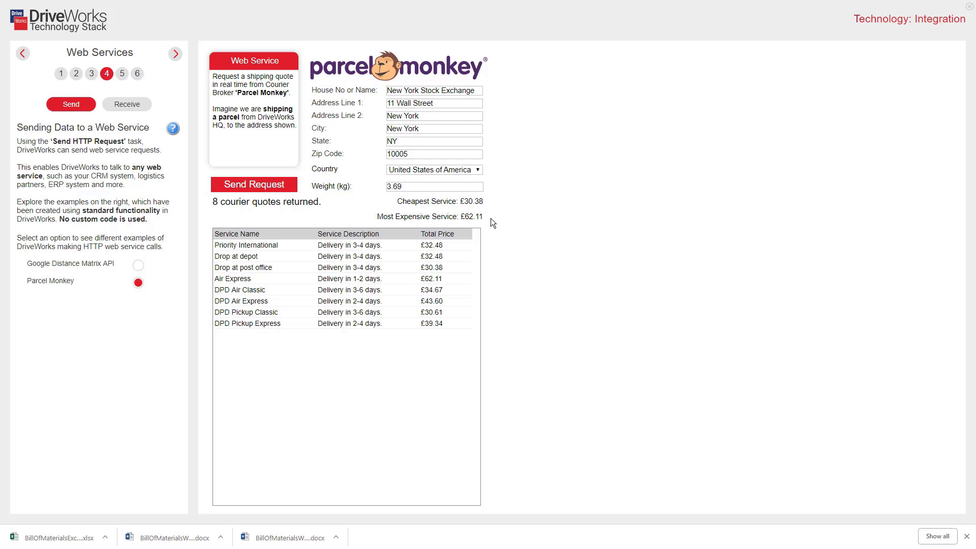
{"action": "left_click", "coordinate": [479, 170]}
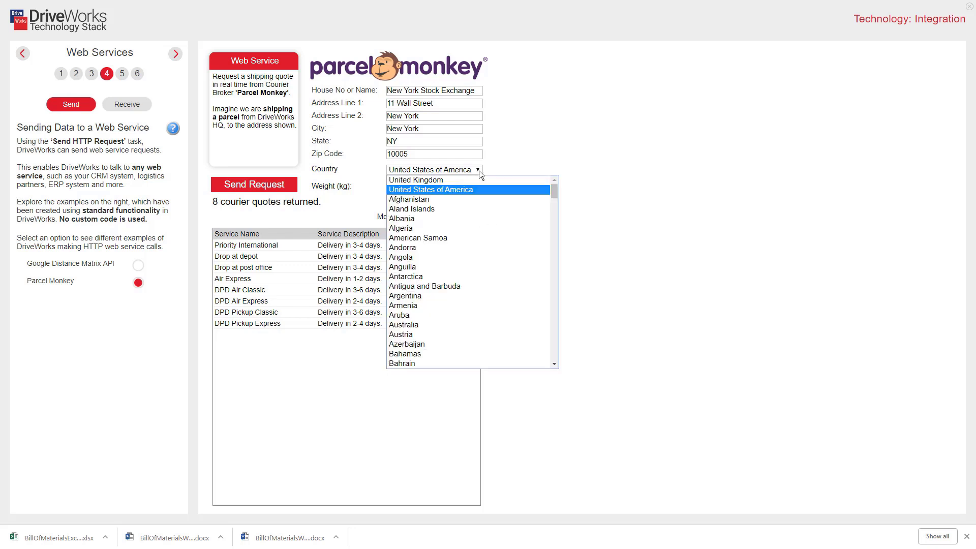
{"action": "left_click", "coordinate": [417, 297]}
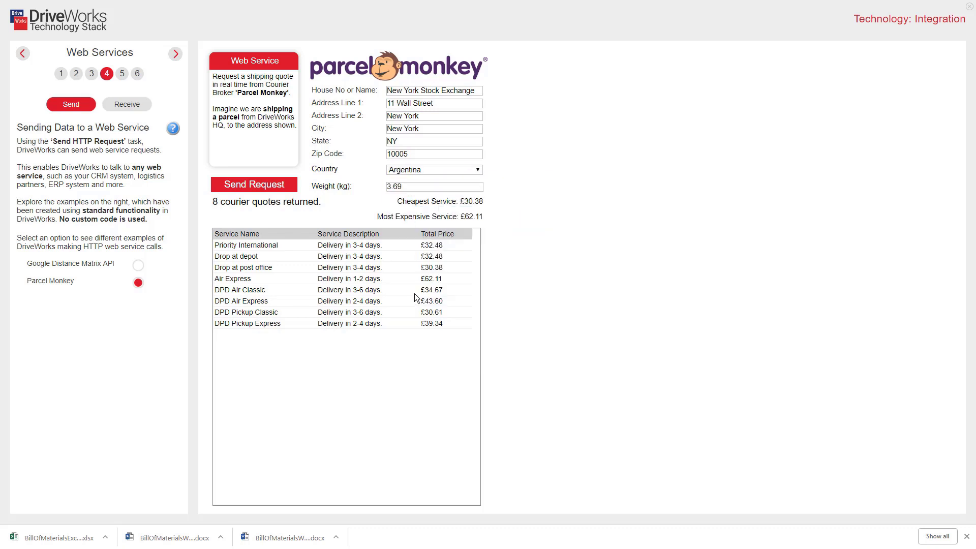
{"action": "left_click", "coordinate": [273, 187]}
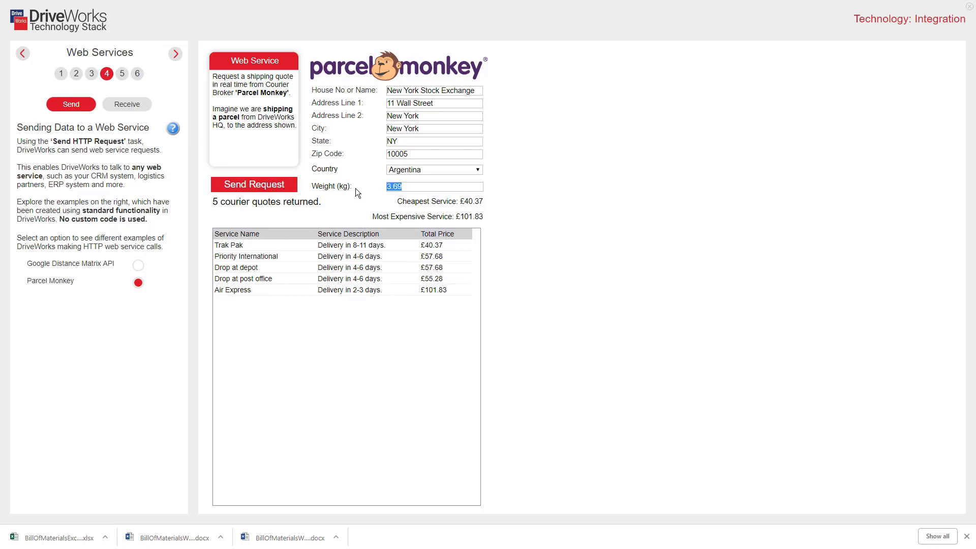
Step: Change the parcel weight to 8 kg and request quotes, then for Australia
{"action": "type", "text": "8"}
{"action": "left_click", "coordinate": [282, 189]}
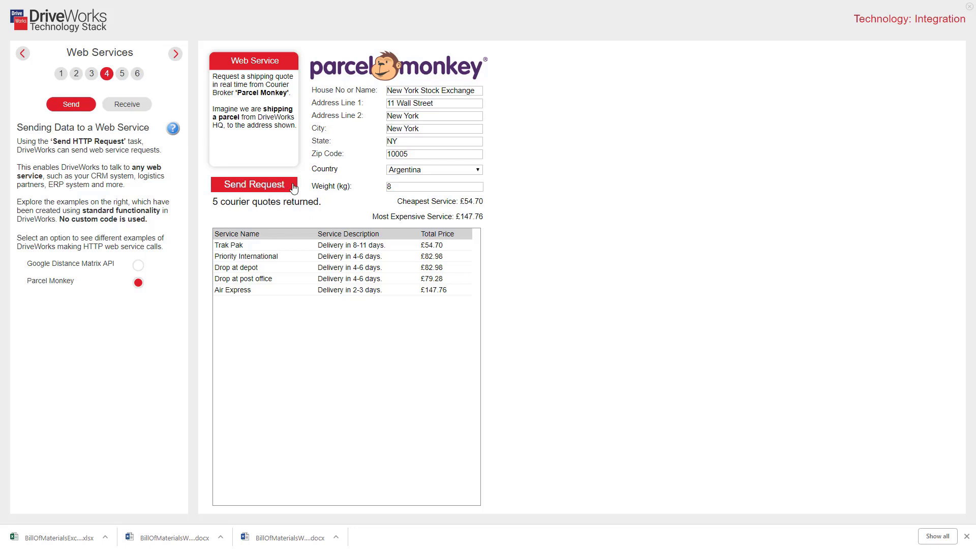
{"action": "left_click", "coordinate": [478, 171]}
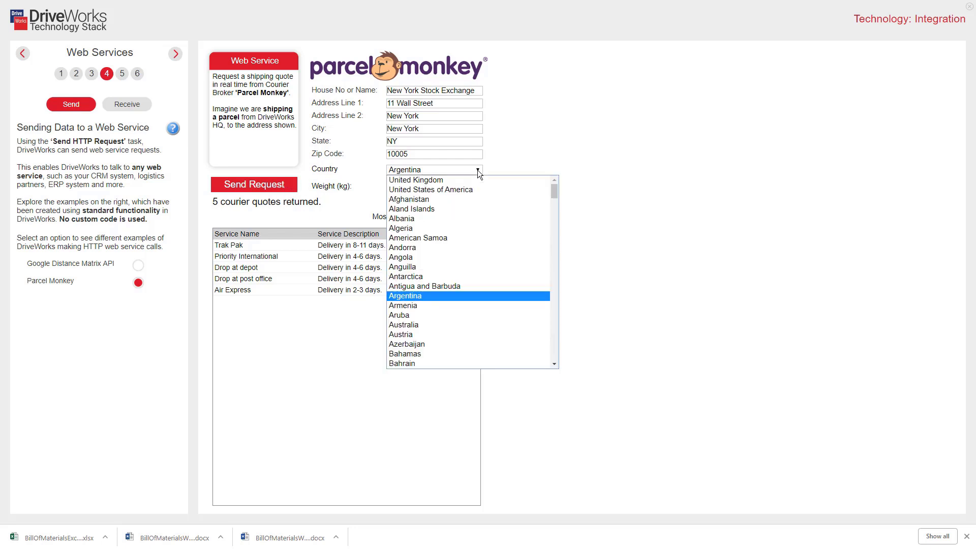
{"action": "left_click", "coordinate": [415, 325]}
{"action": "left_click", "coordinate": [278, 189]}
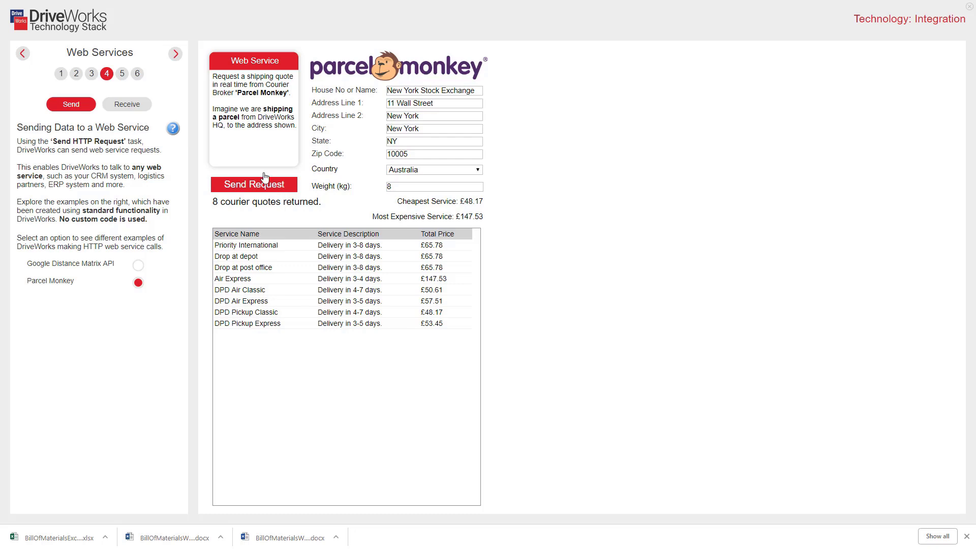
Step: Switch Web Services to Receive, showing code submitting an Entrance Canopy specification to Autopilot
{"action": "left_click", "coordinate": [122, 107]}
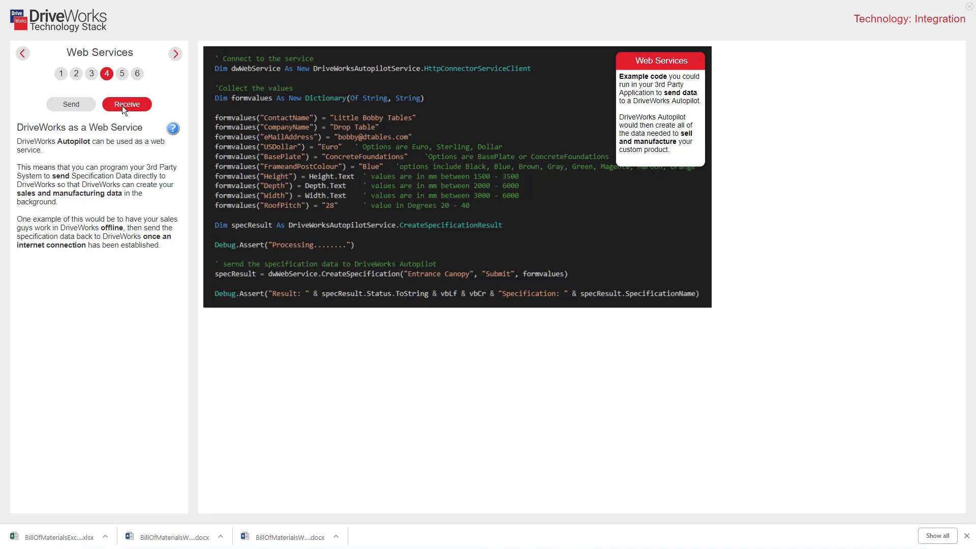
Step: Open step 5 API, visit the GitHub examples, and display the Example Function and Task in C#
{"action": "left_click", "coordinate": [122, 74]}
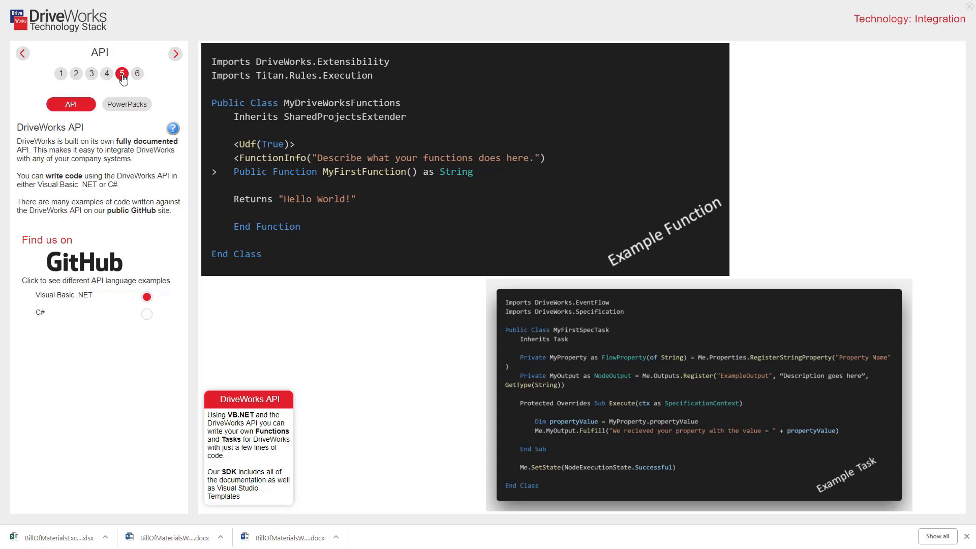
{"action": "left_click", "coordinate": [96, 260]}
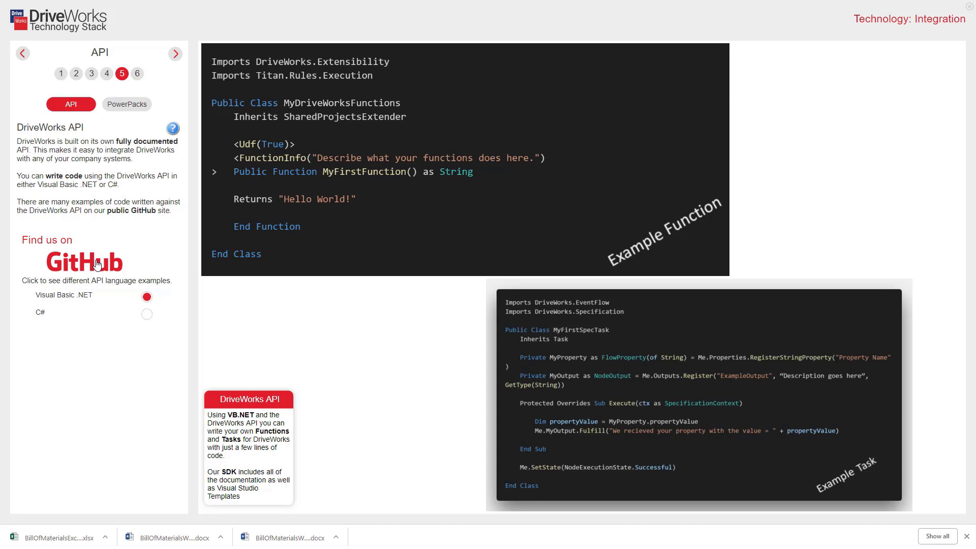
{"action": "left_click", "coordinate": [147, 314]}
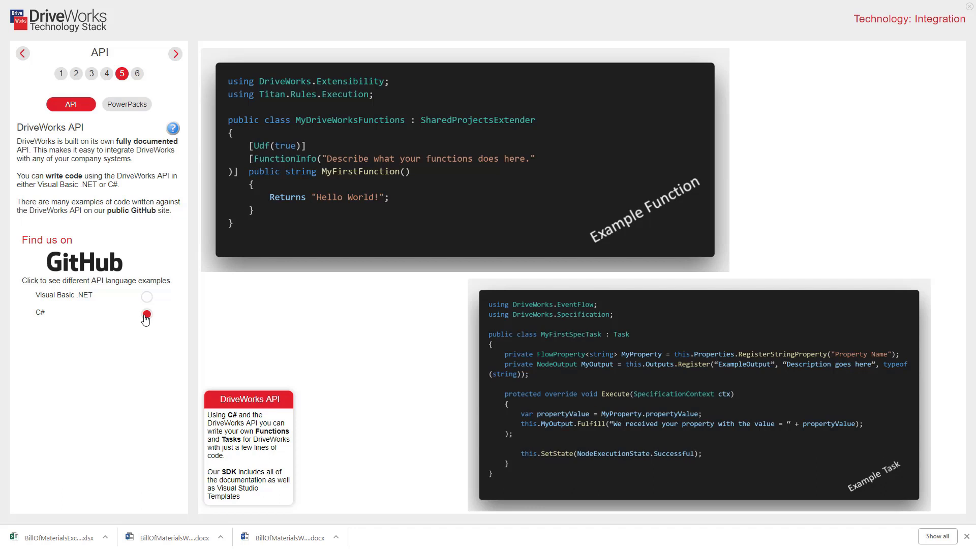
Step: Switch the API step to the PowerPacks overview
{"action": "left_click", "coordinate": [136, 105]}
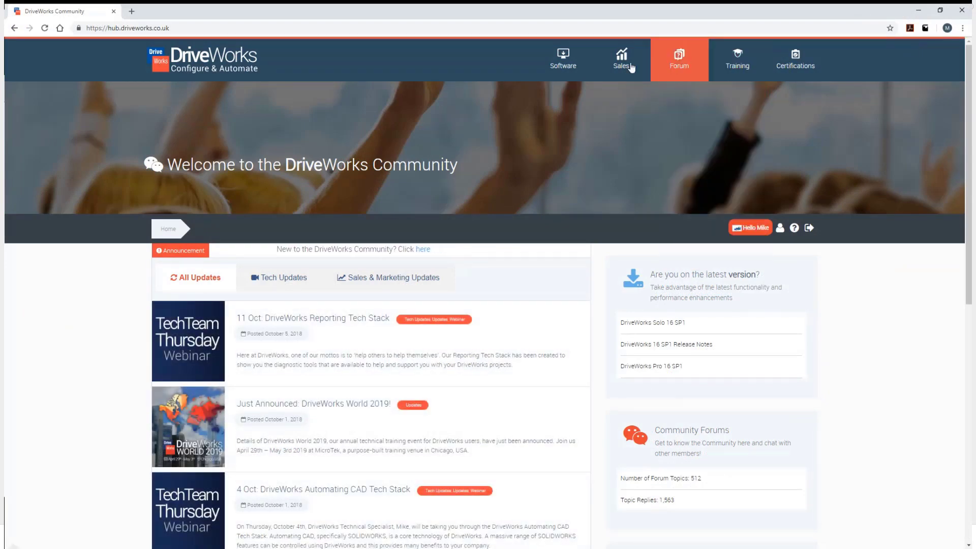
Step: Open DriveWorks Labs under Software and scroll through the downloadable PowerPack entries
{"action": "left_click", "coordinate": [542, 134]}
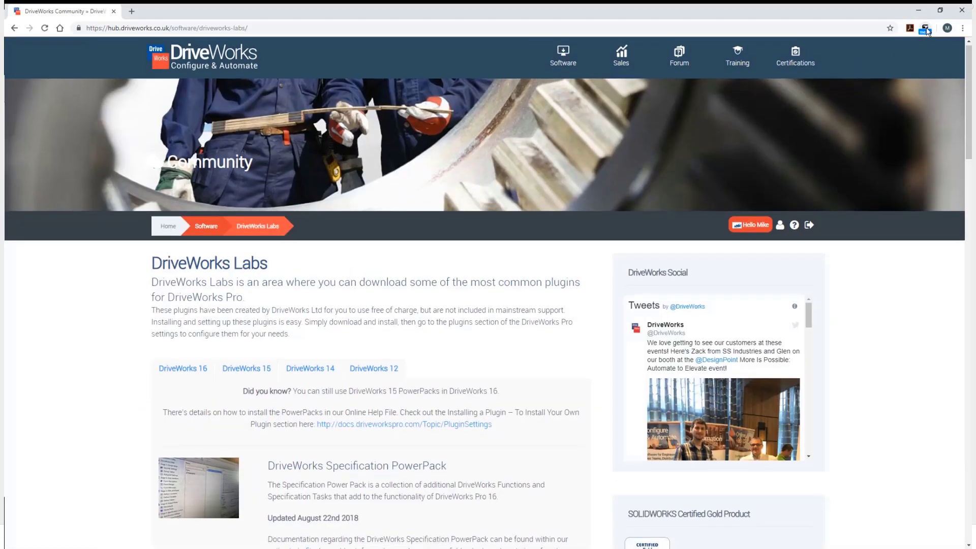
{"action": "scroll", "coordinate": [927, 30], "scroll_direction": "down", "scroll_amount": 7}
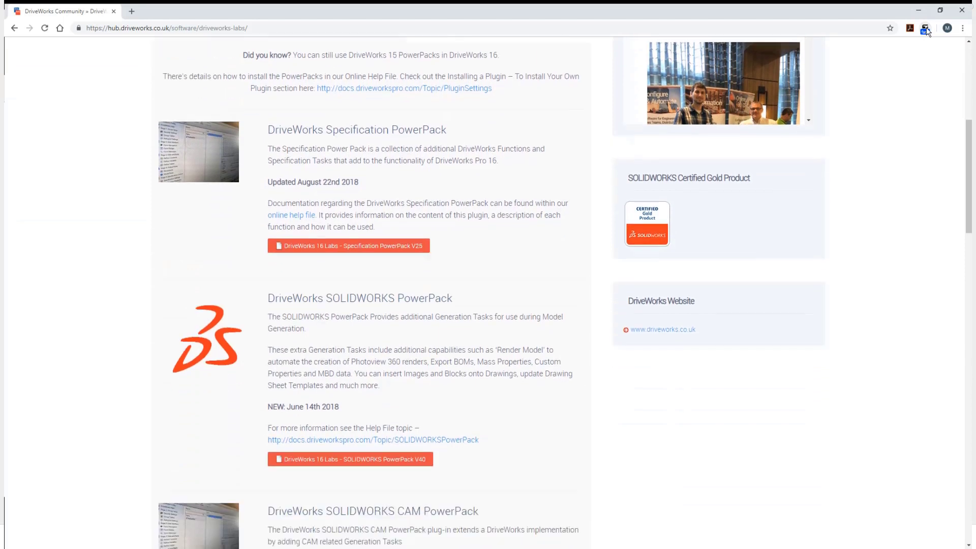
{"action": "scroll", "coordinate": [926, 31], "scroll_direction": "down", "scroll_amount": 6}
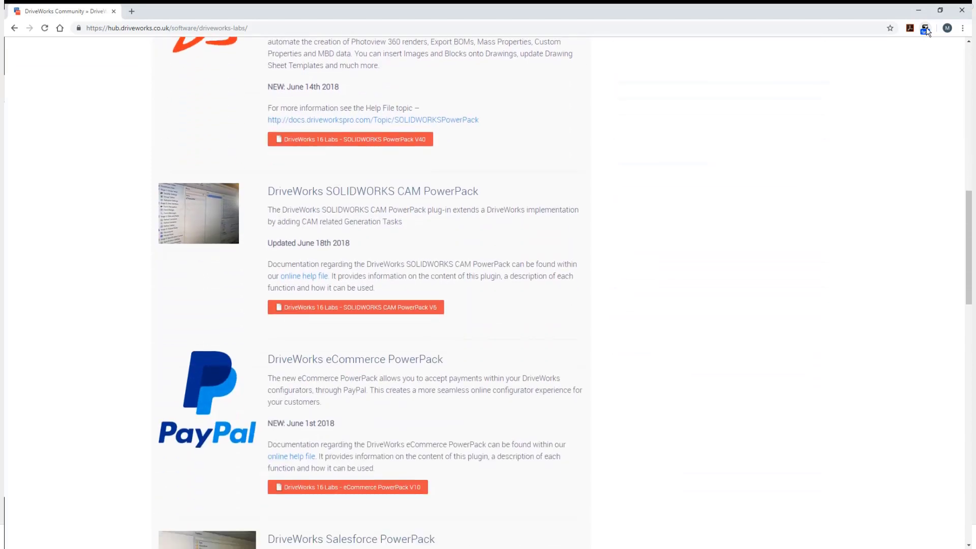
{"action": "scroll", "coordinate": [926, 31], "scroll_direction": "down", "scroll_amount": 7}
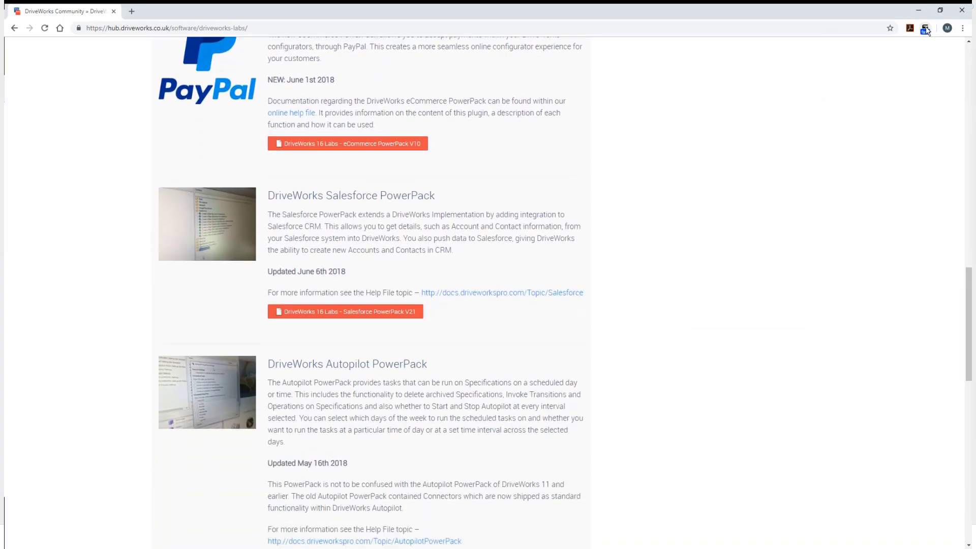
{"action": "scroll", "coordinate": [927, 31], "scroll_direction": "down", "scroll_amount": 7}
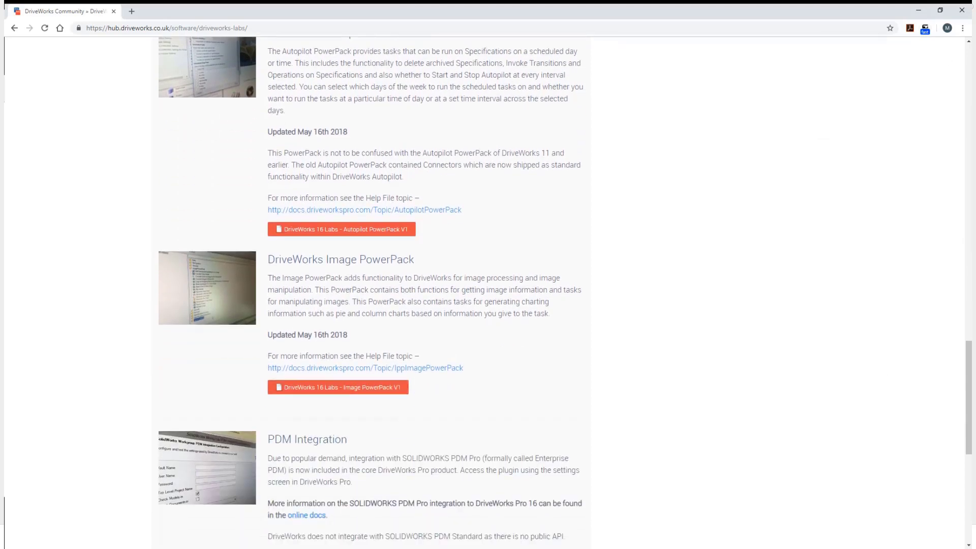
{"action": "scroll", "coordinate": [451, 360], "scroll_direction": "down", "scroll_amount": 4}
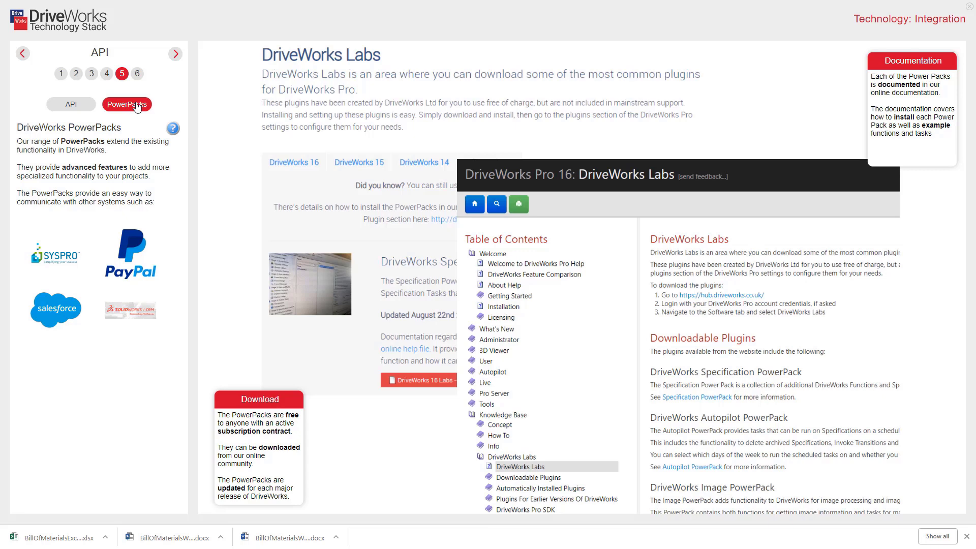
Step: Go to step 6, Where Next?, with three ERP and PLM integration customer stories
{"action": "left_click", "coordinate": [138, 74]}
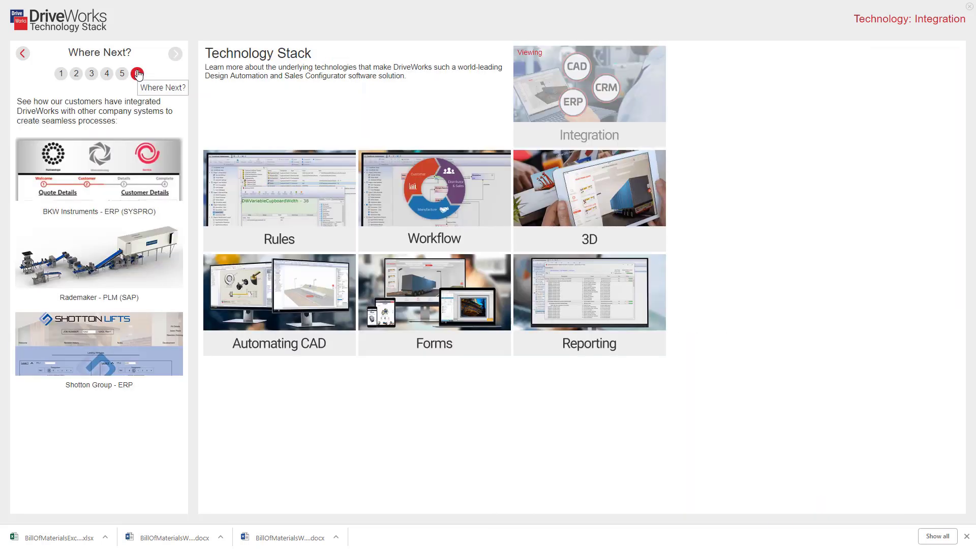